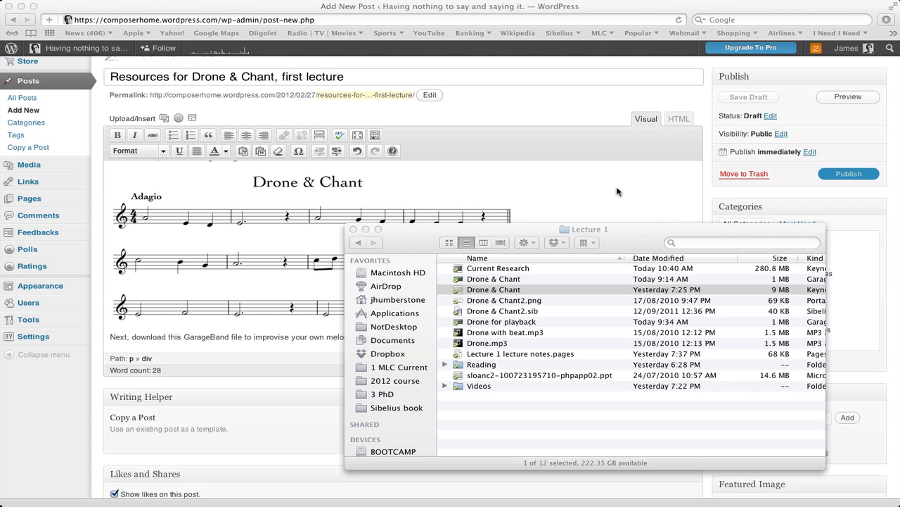
Bring the WordPress draft forward and select the words 'GarageBand file' in the post body.
click(578, 7)
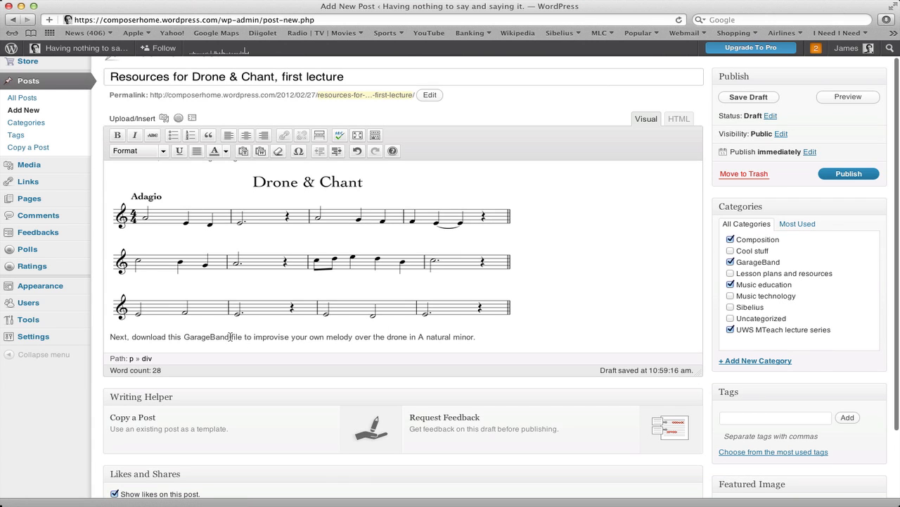
drag(230, 337, 185, 338)
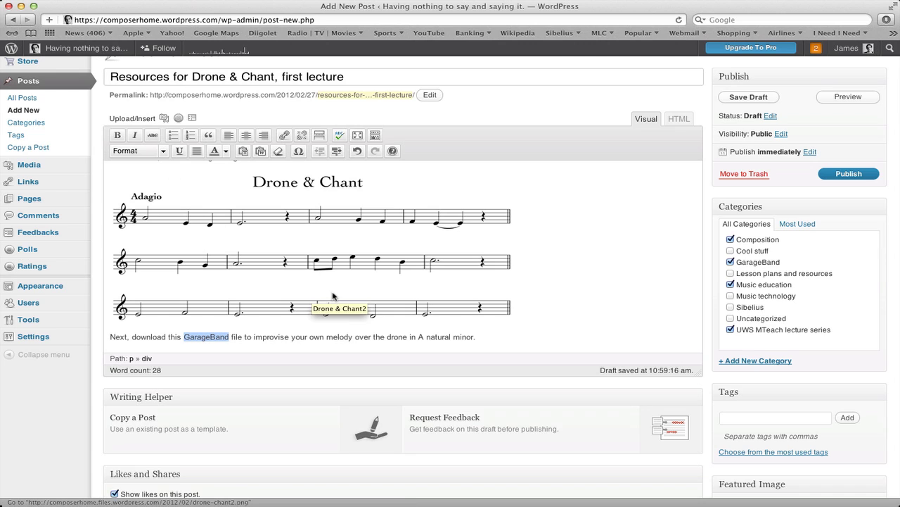
click(238, 337)
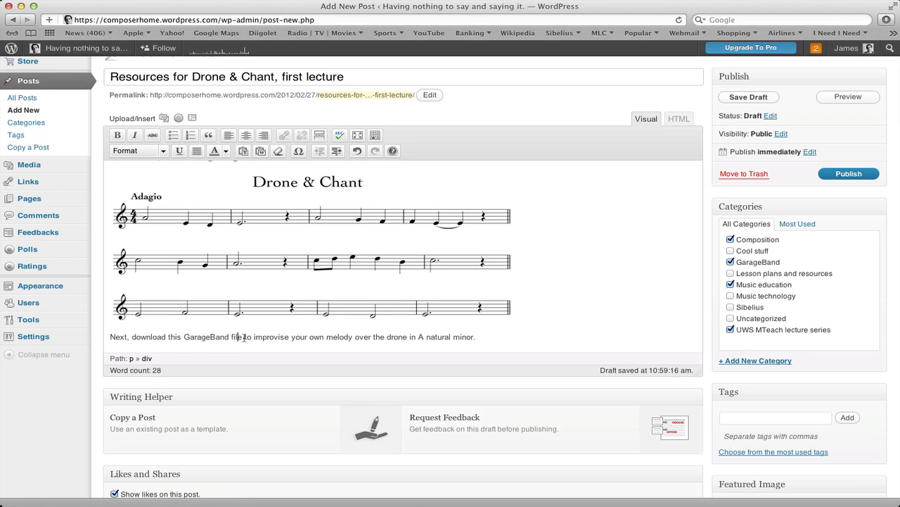
drag(242, 337, 187, 339)
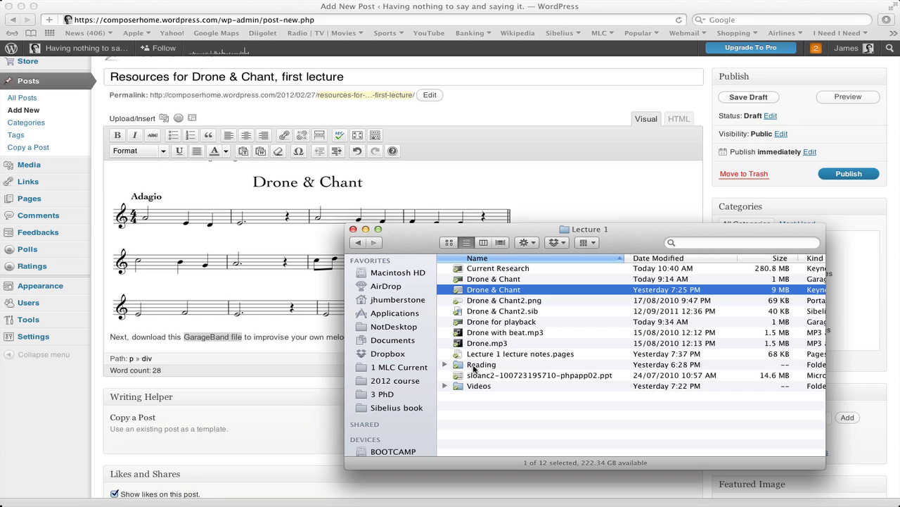
Compress the 1 MB Drone & Chant GarageBand file into a 431 KB Drone & Chant.zip.
click(509, 312)
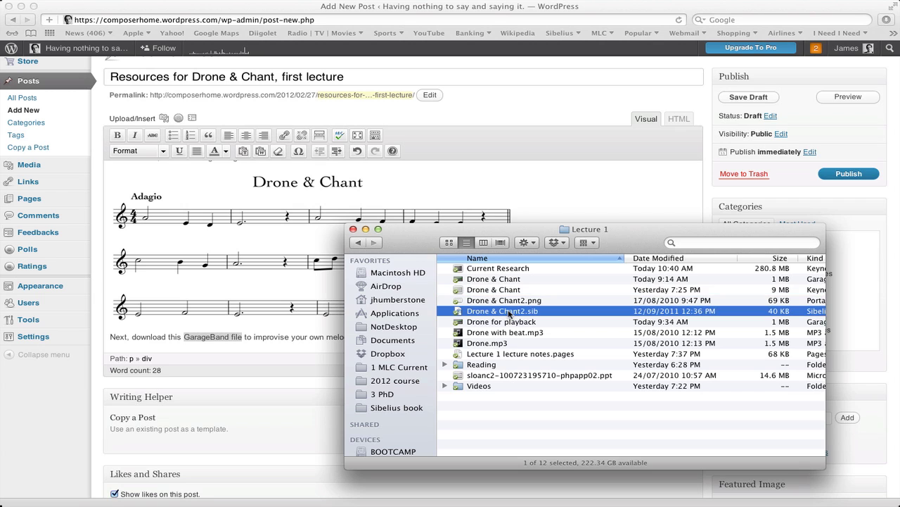
click(481, 280)
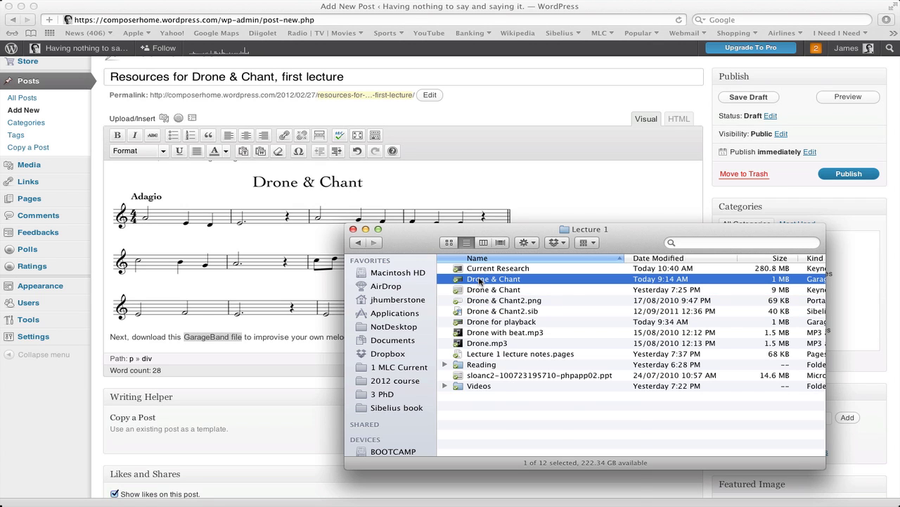
right_click(481, 281)
click(499, 283)
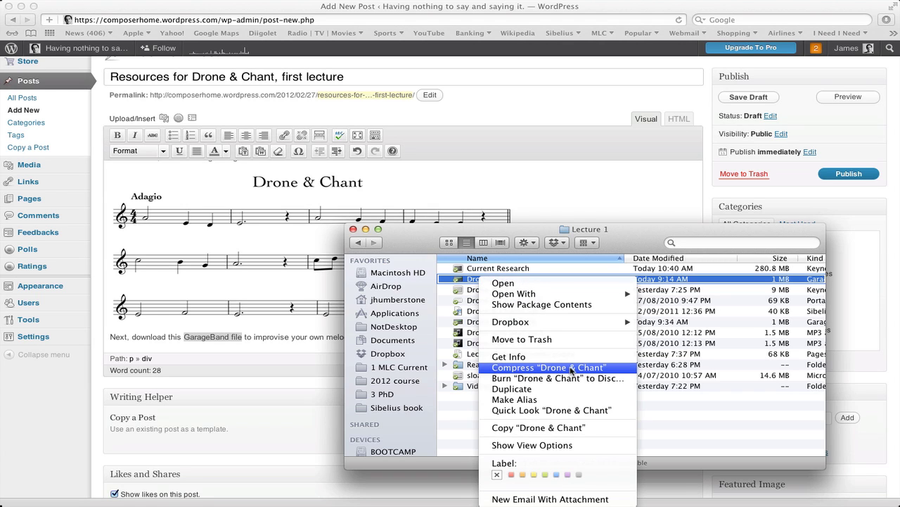
click(572, 369)
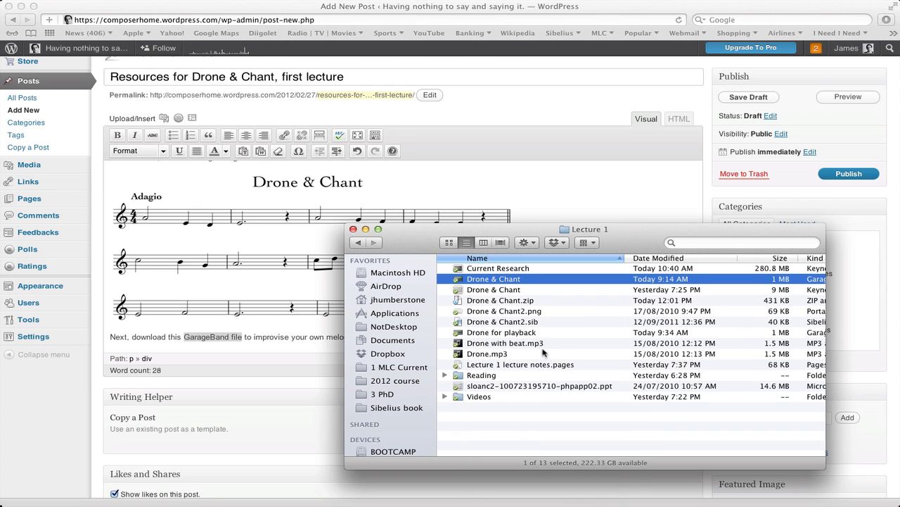
click(491, 301)
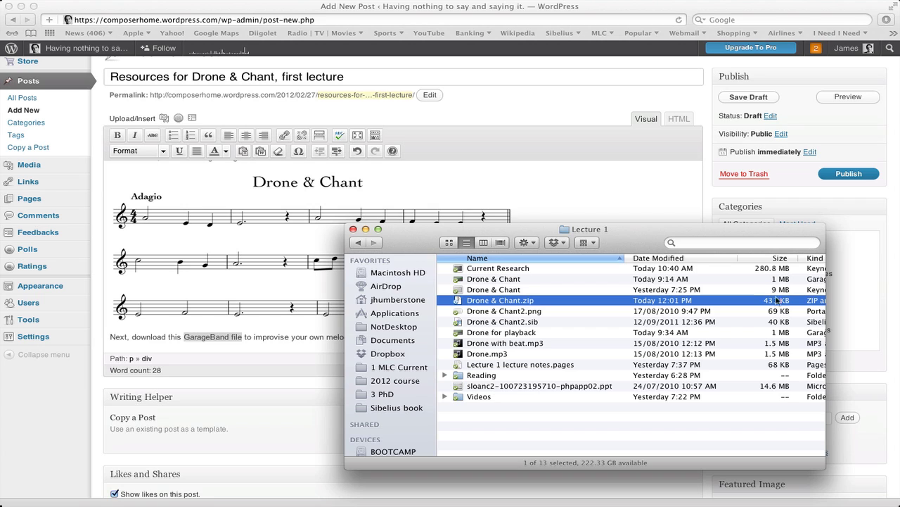
Request a Dropbox shareable link for Drone & Chant2.sib, then return to the browser.
click(491, 323)
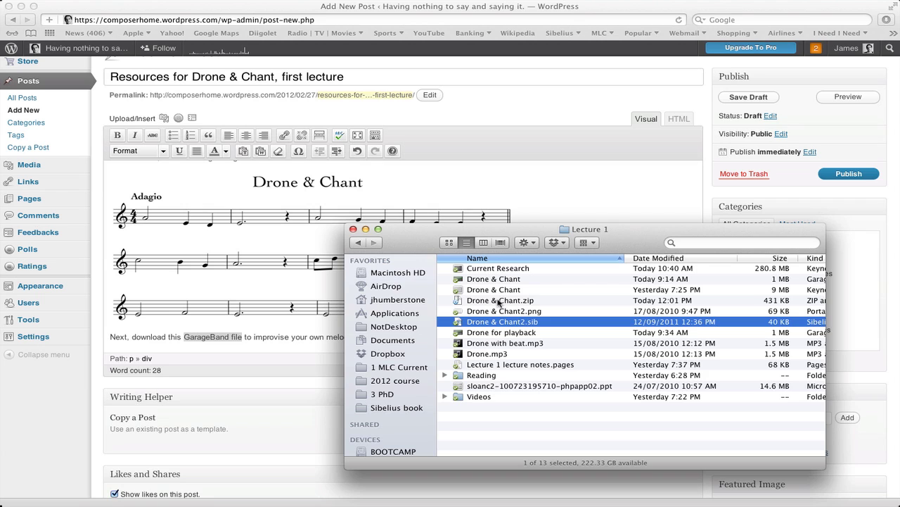
click(499, 302)
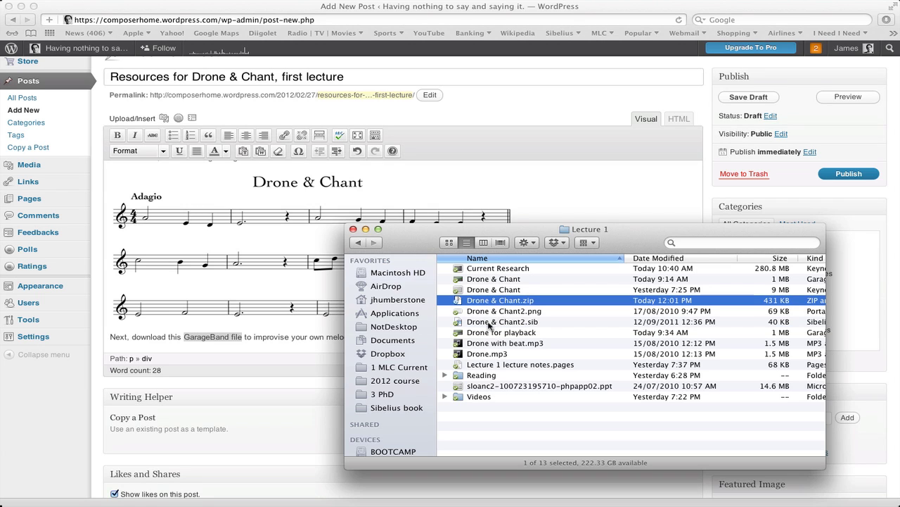
click(496, 323)
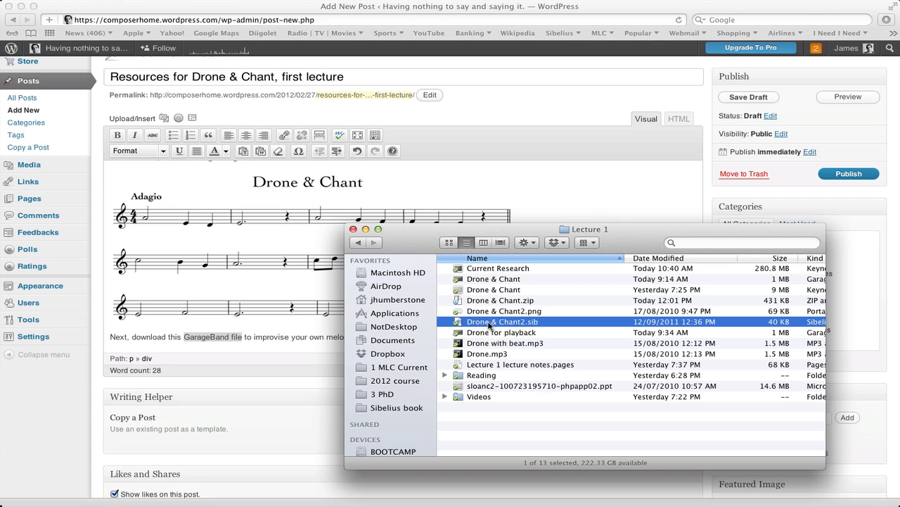
right_click(489, 325)
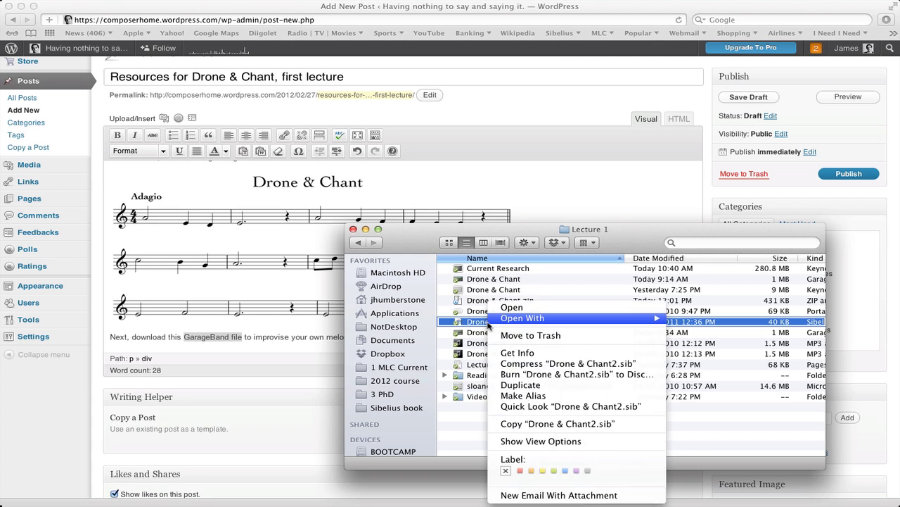
mouse_move(512, 340)
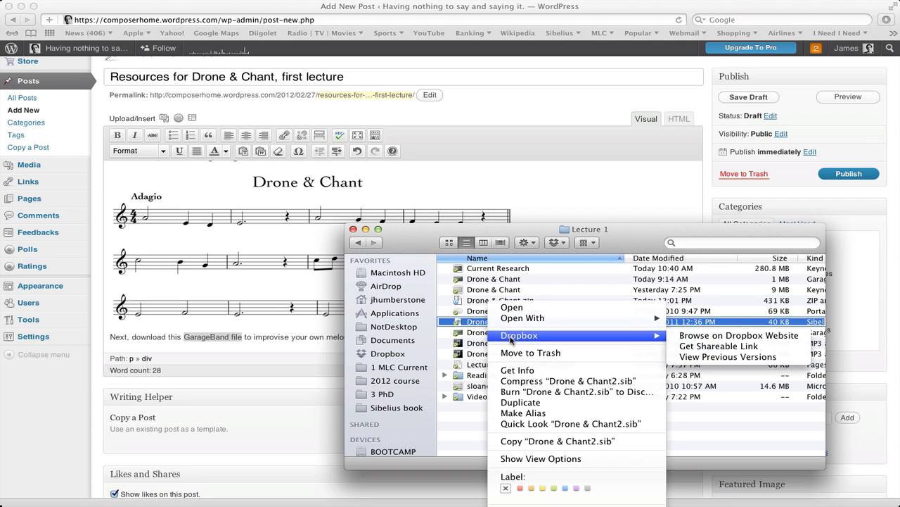
click(709, 346)
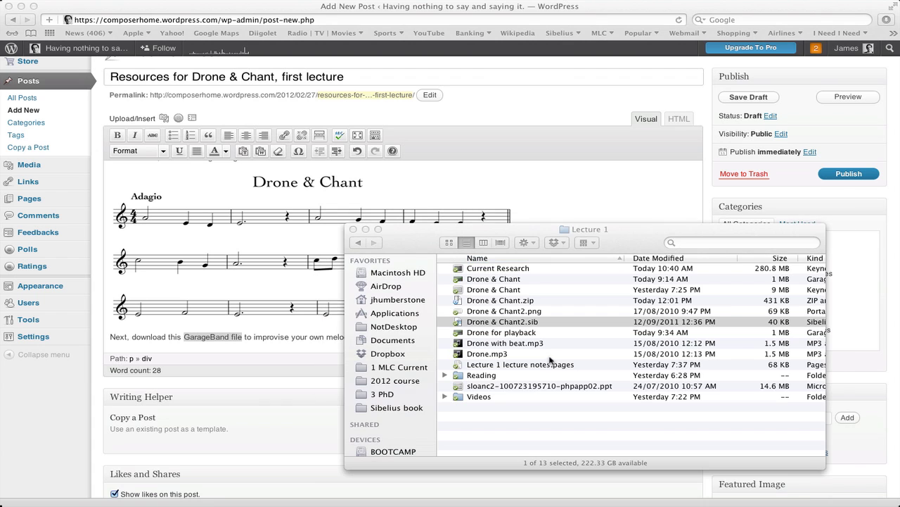
click(546, 210)
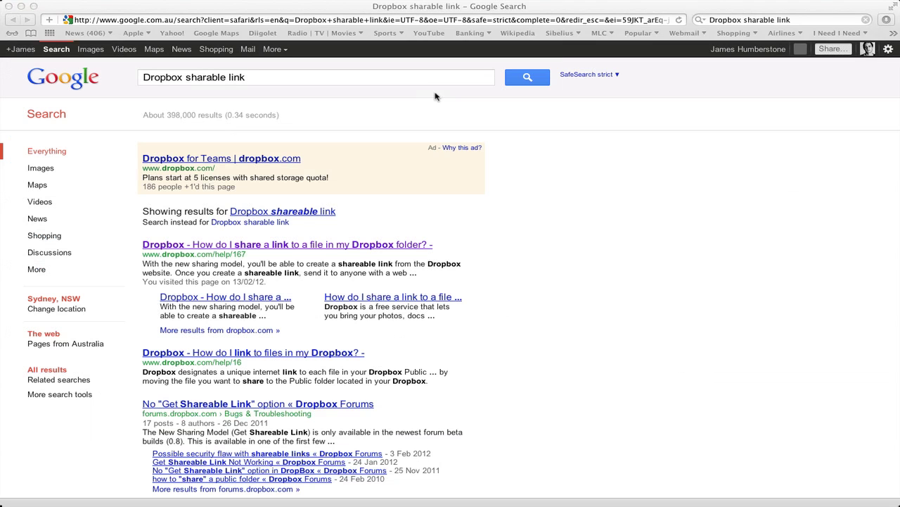
Correct the Google query's spelling so it reads 'Dropbox shareable link'.
mouse_move(477, 175)
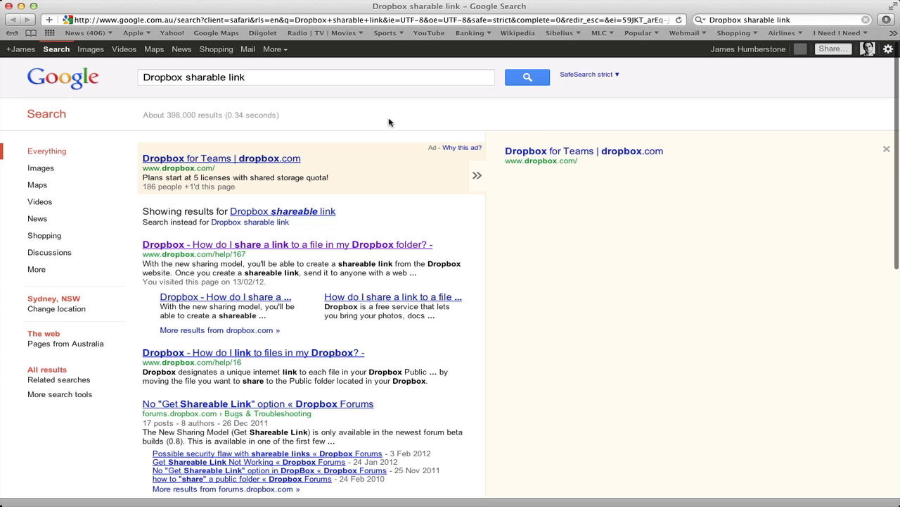
click(155, 79)
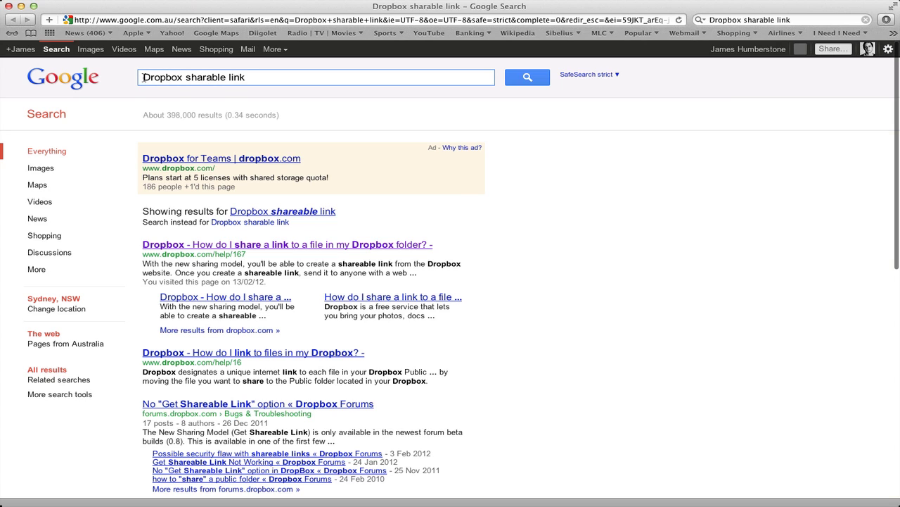
click(253, 76)
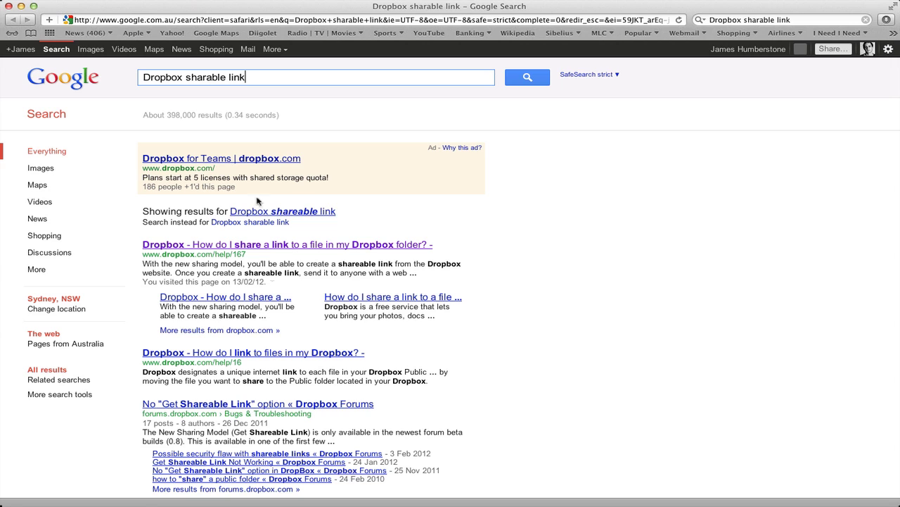
click(204, 78)
text(e)
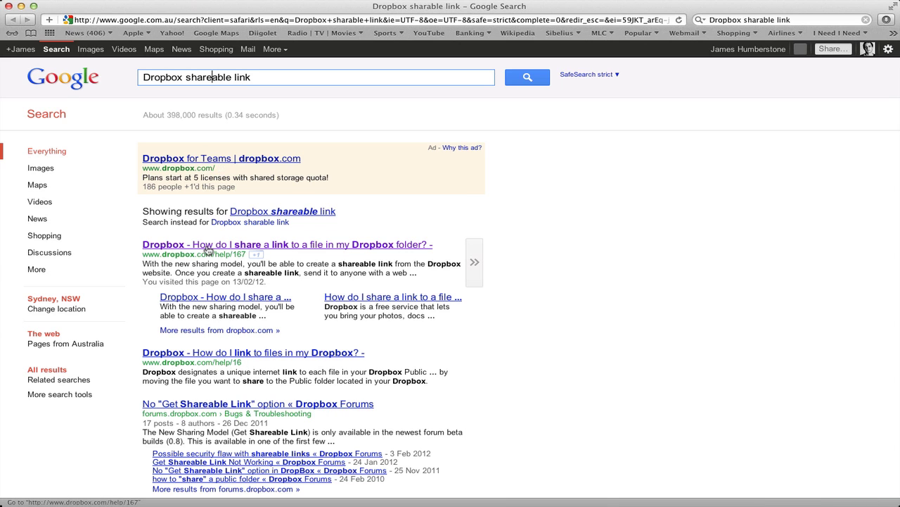
Open and read Dropbox's help article on sharing a link to a file.
click(208, 246)
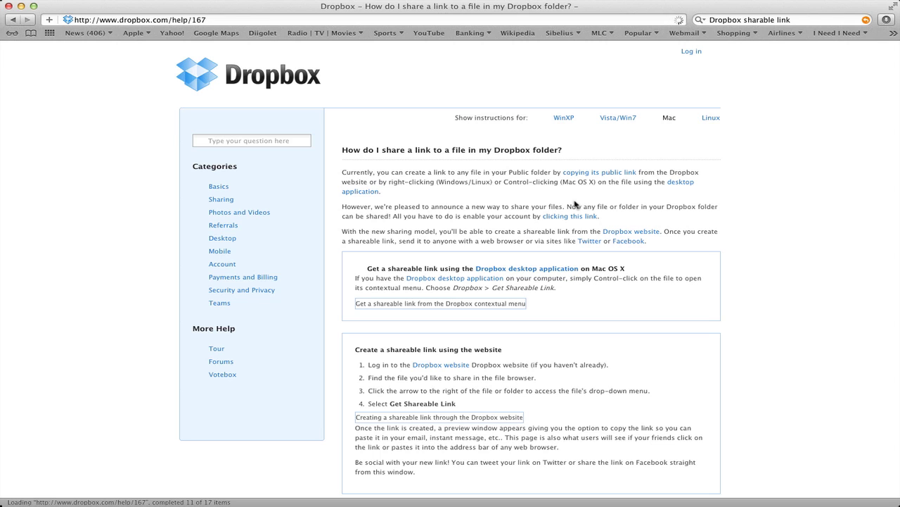
drag(369, 205, 567, 202)
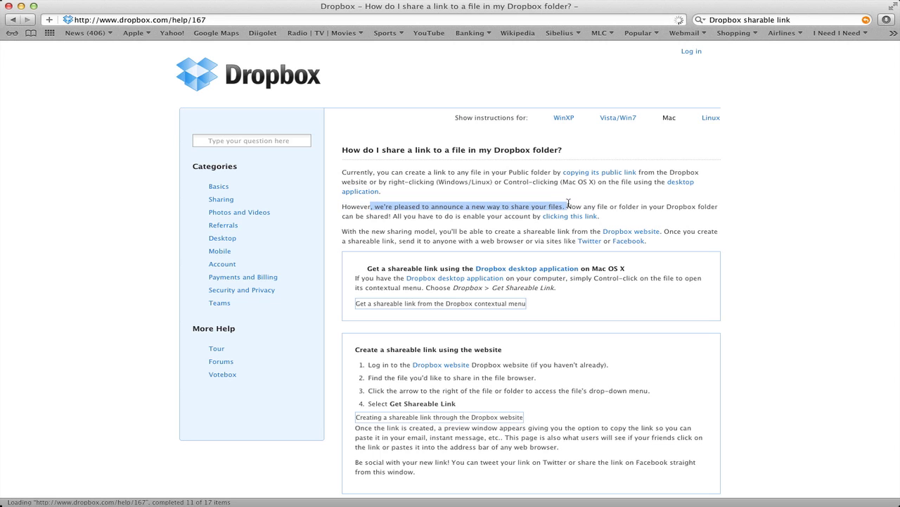
click(481, 225)
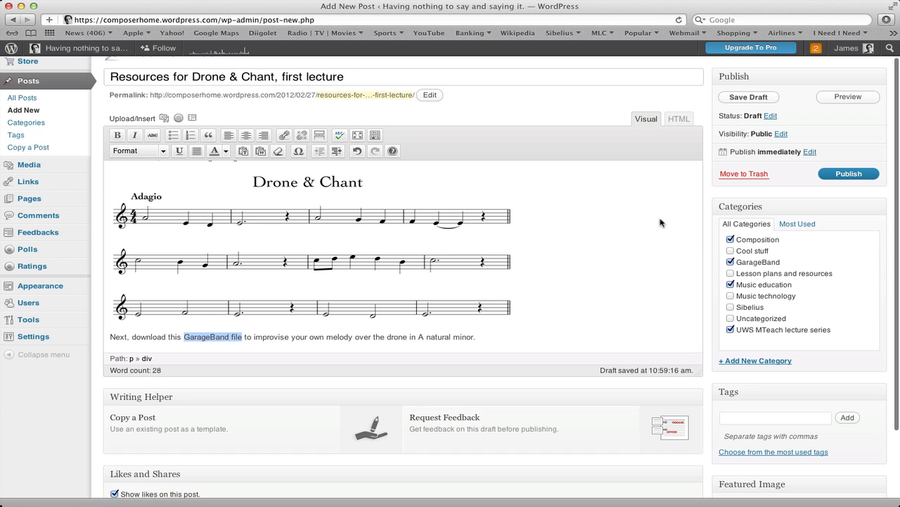
In the Lecture 1 folder, get a Dropbox shareable link for Drone & Chant.zip.
key(super+Tab)
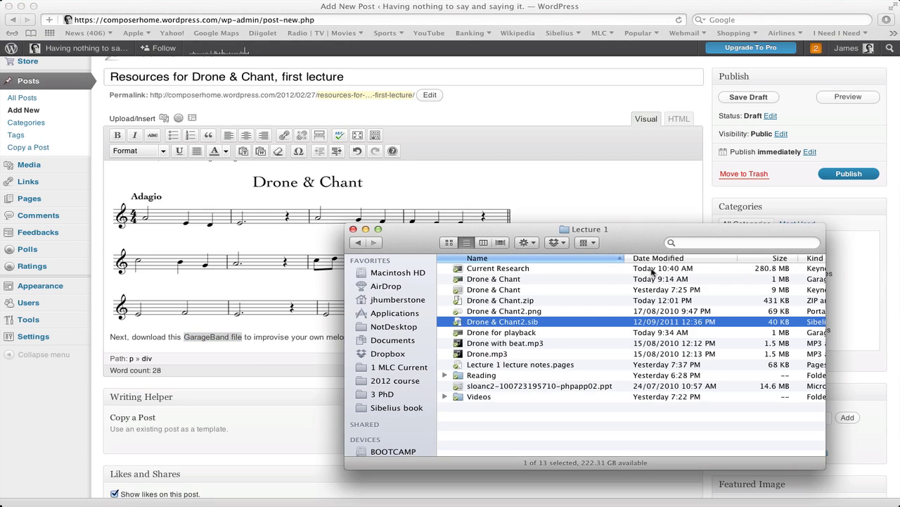
click(490, 301)
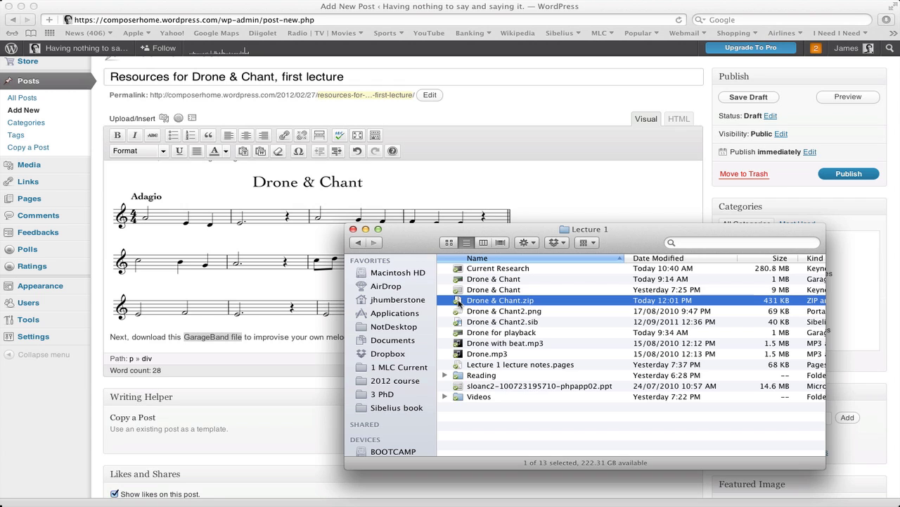
right_click(459, 304)
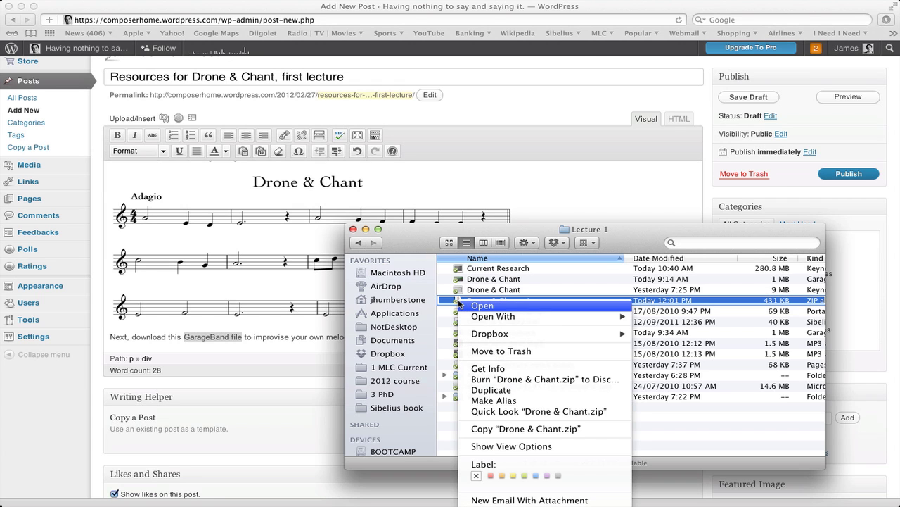
mouse_move(481, 337)
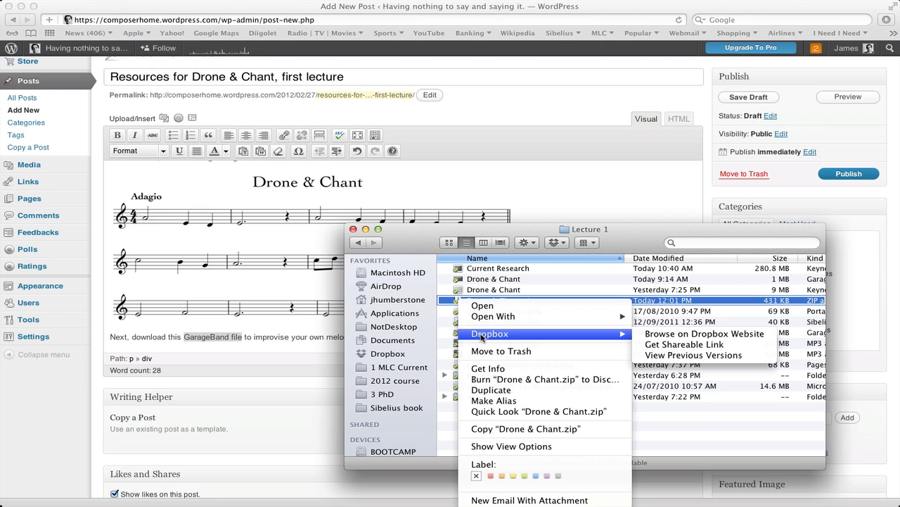
click(686, 345)
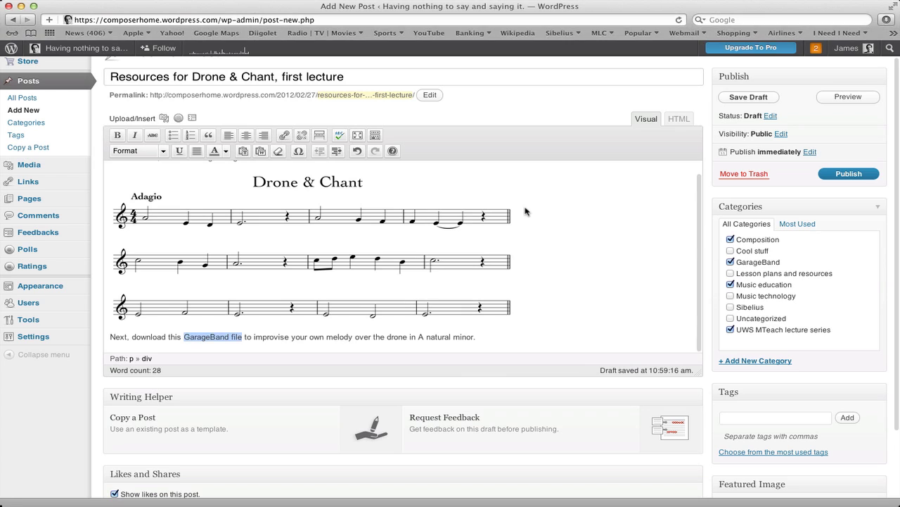
Select 'this GarageBand file' in the post, start a link, and switch to the Dropbox share page.
click(141, 336)
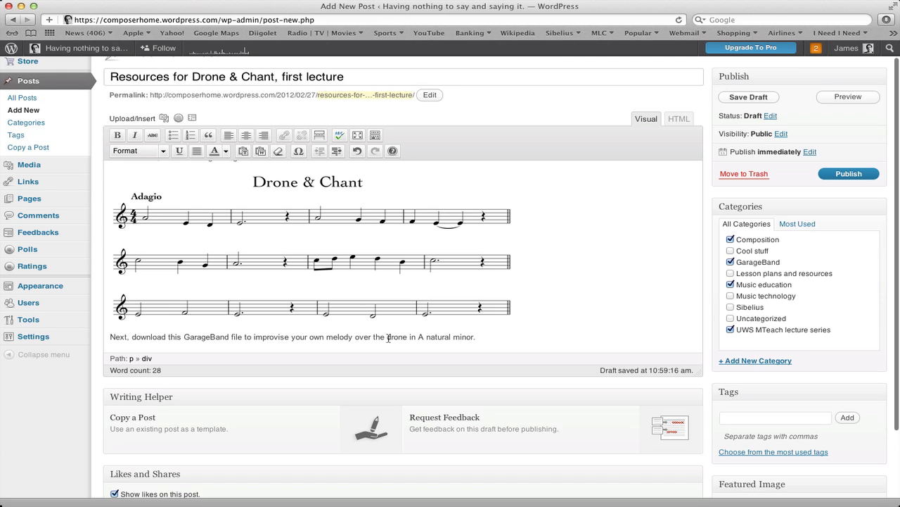
drag(167, 336, 244, 337)
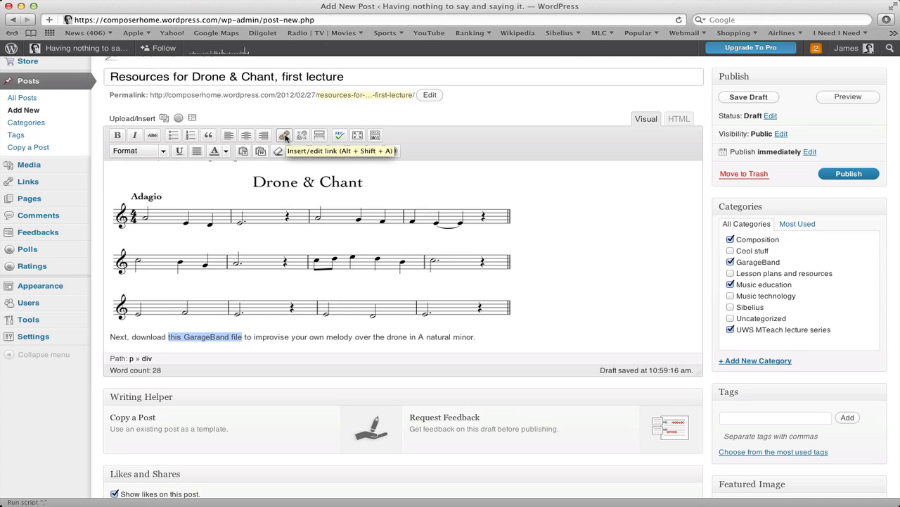
click(286, 136)
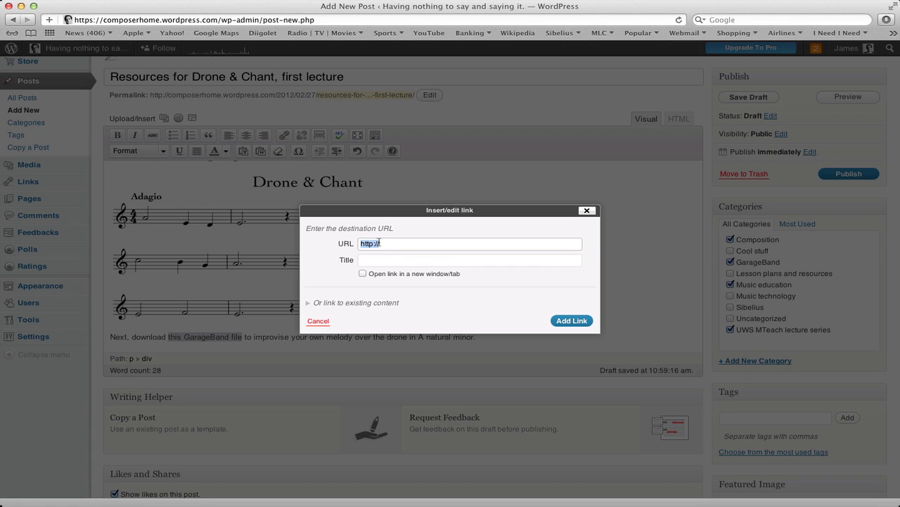
key(super+grave)
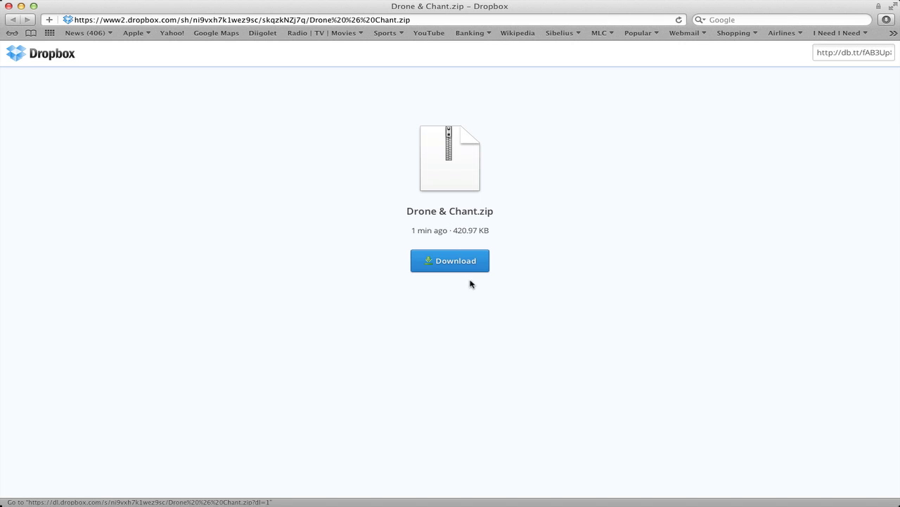
Copy the short db.tt link for Drone & Chant.zip and return to the WordPress link dialog.
click(848, 56)
click(848, 56)
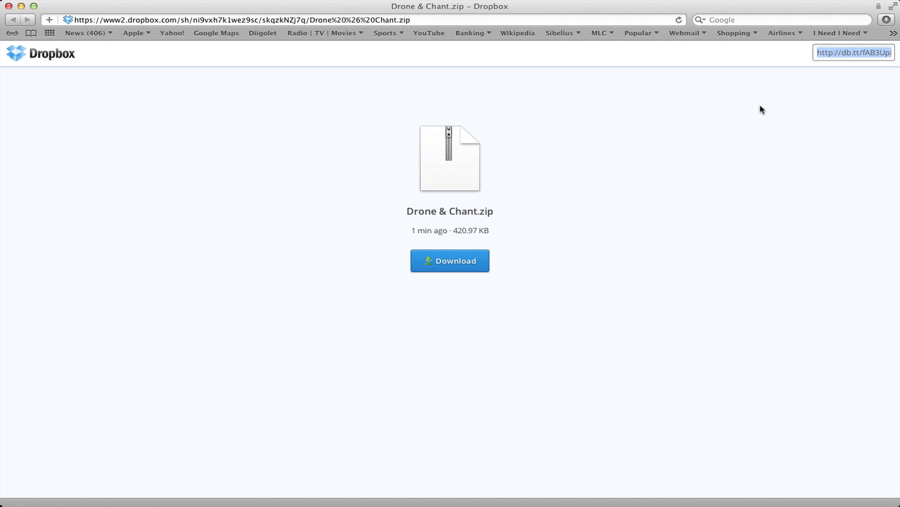
key(super+grave)
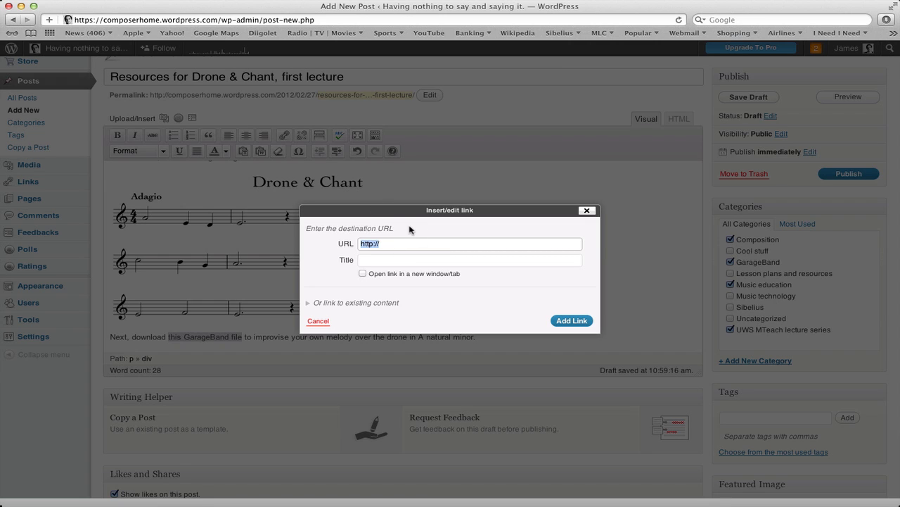
Link the text to the pasted db.tt URL, opening in a new tab, titled 'Download this file', then publish.
text(http://db.tt/fAB3Up89)
click(363, 274)
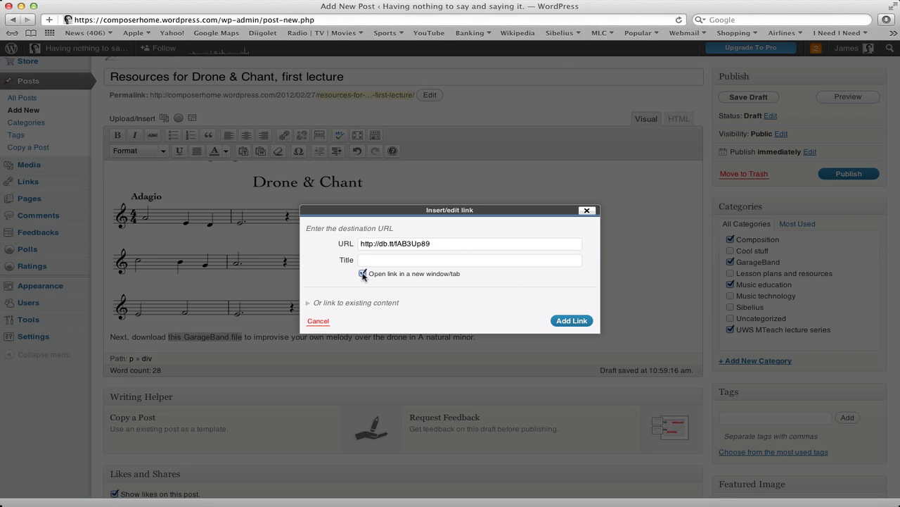
click(455, 261)
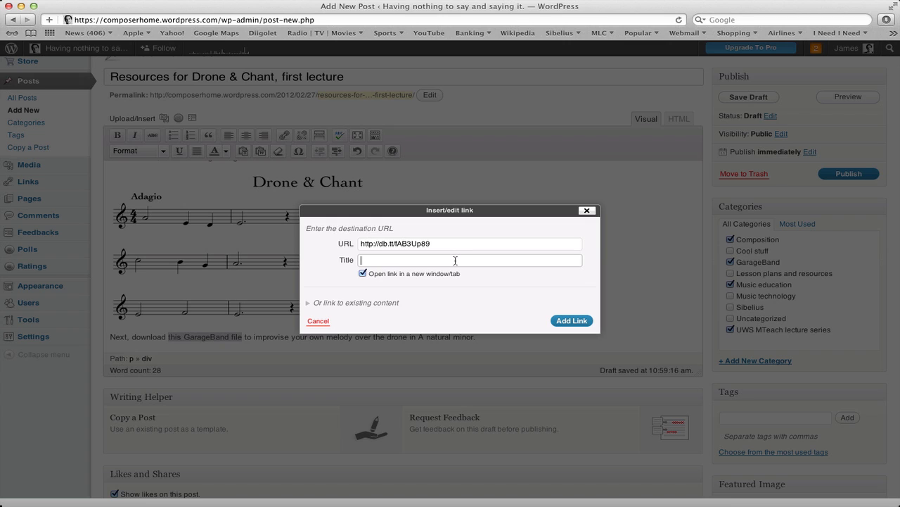
text(Download this file)
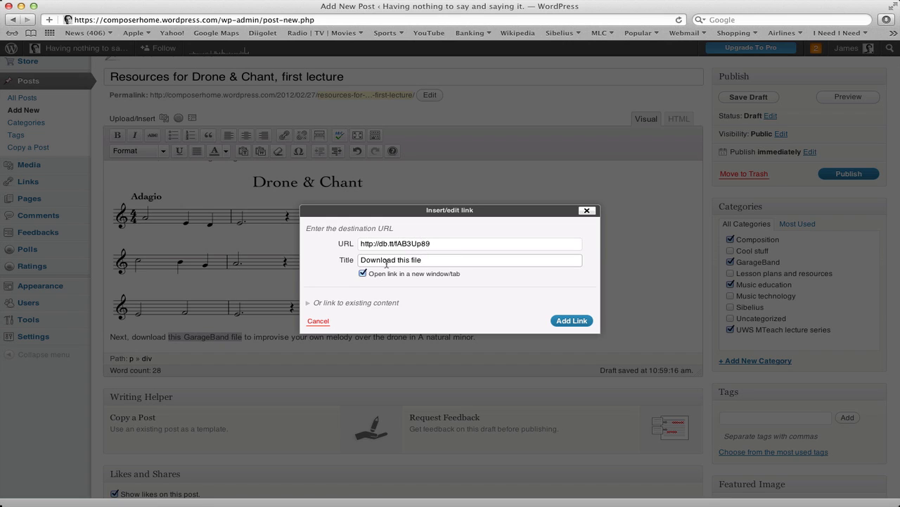
click(569, 321)
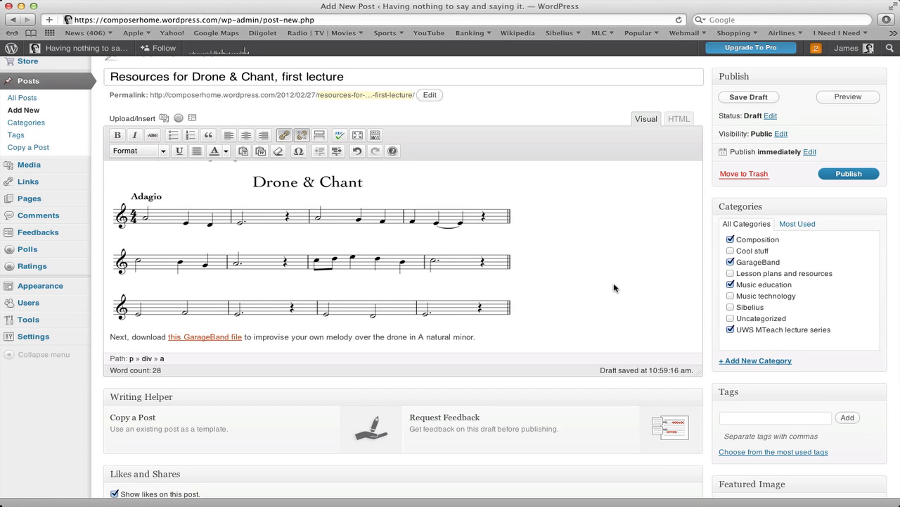
click(848, 173)
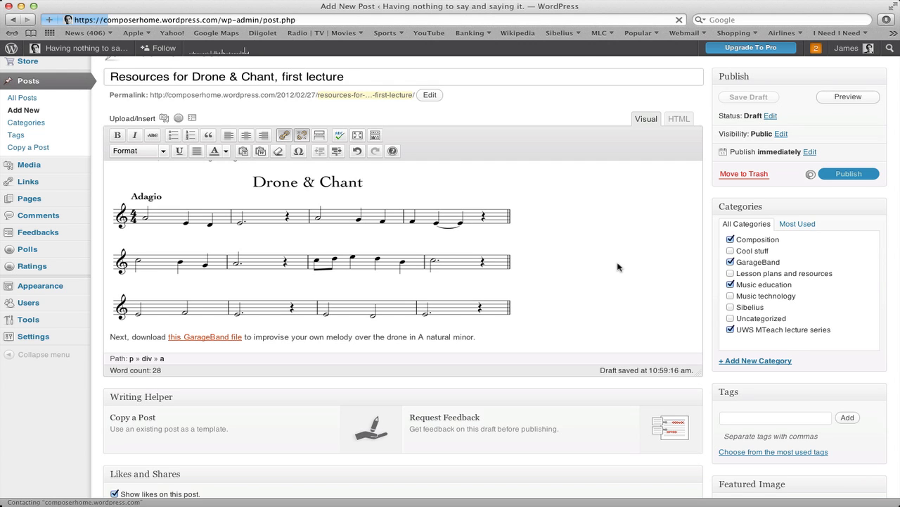
Scroll back up the editor while the Drone & Chant post is submitted for publishing.
scroll(619, 266, up, 3)
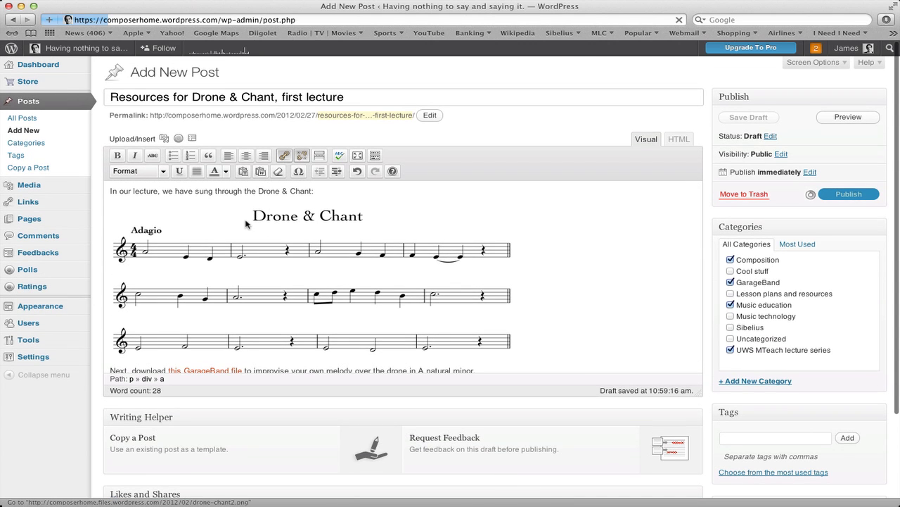